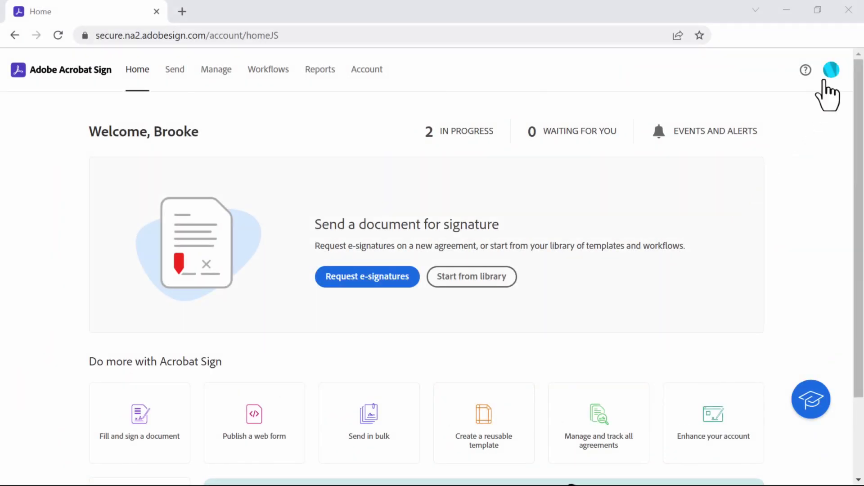
Step: Open the Share My Account page under Personal Preferences in Profile Settings
click(831, 71)
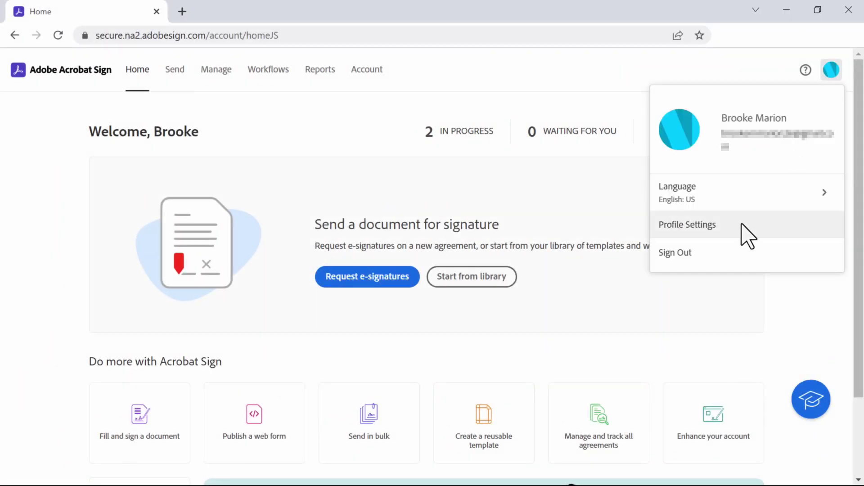
click(687, 225)
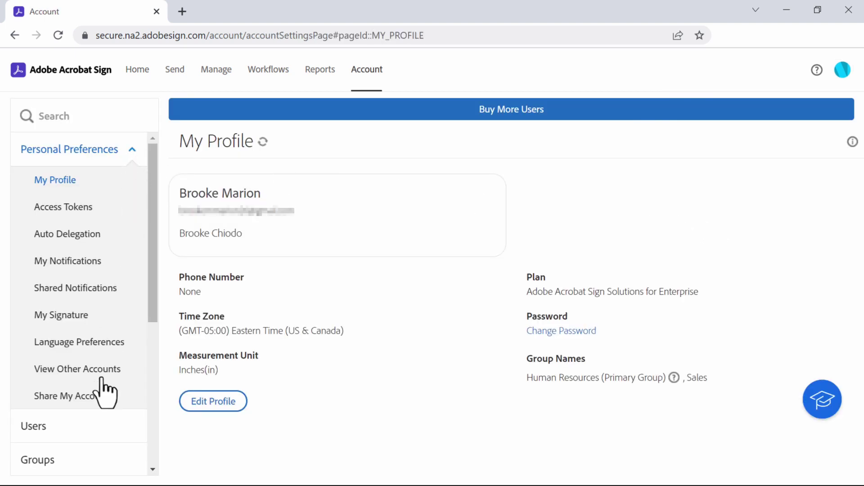
click(99, 397)
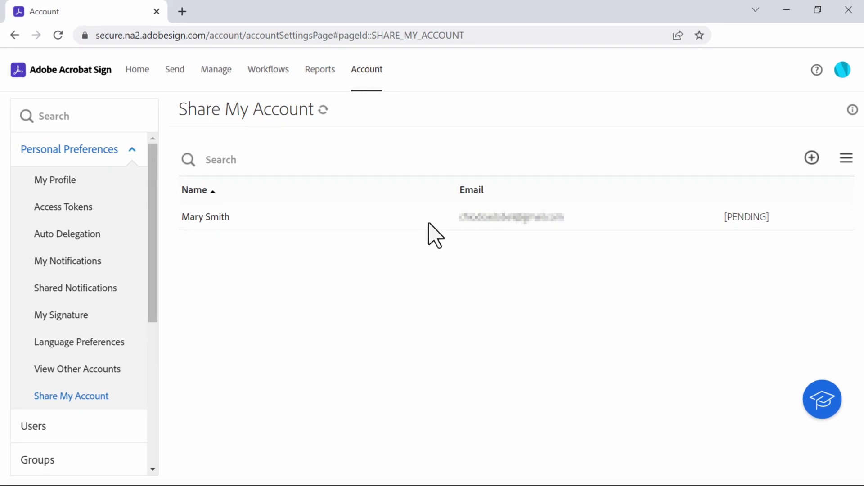
Step: Request access to view another user's account by entering that user's e-mail address
click(92, 370)
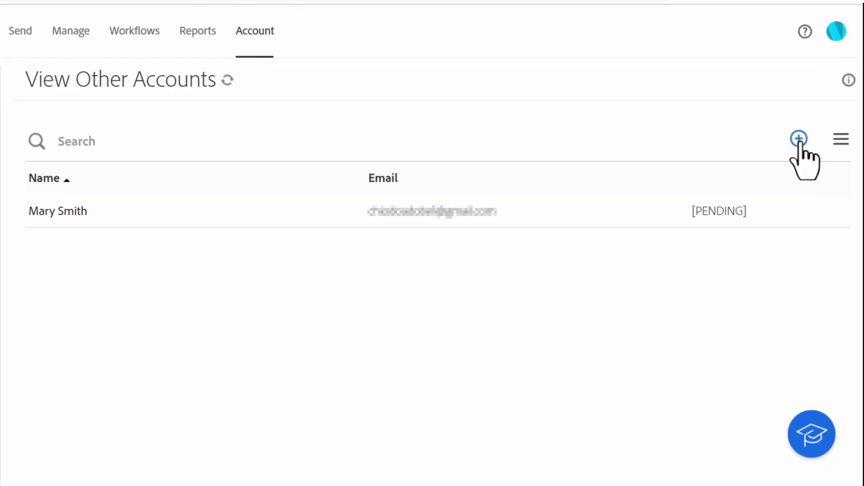
click(800, 143)
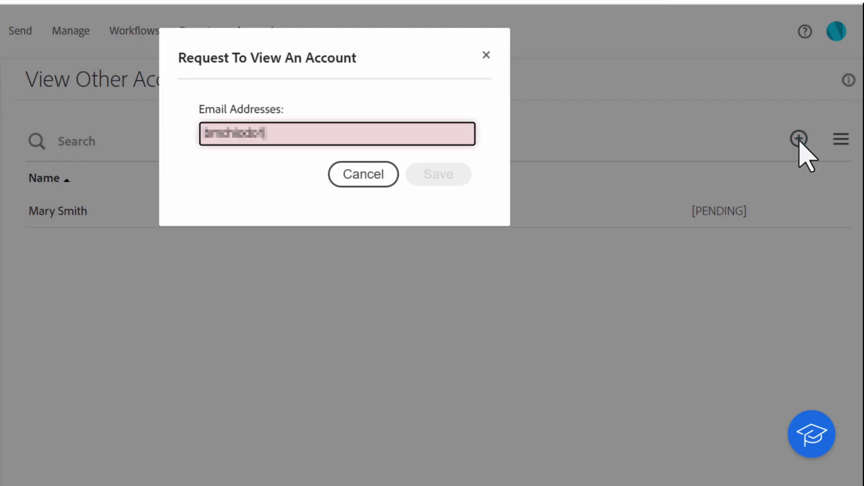
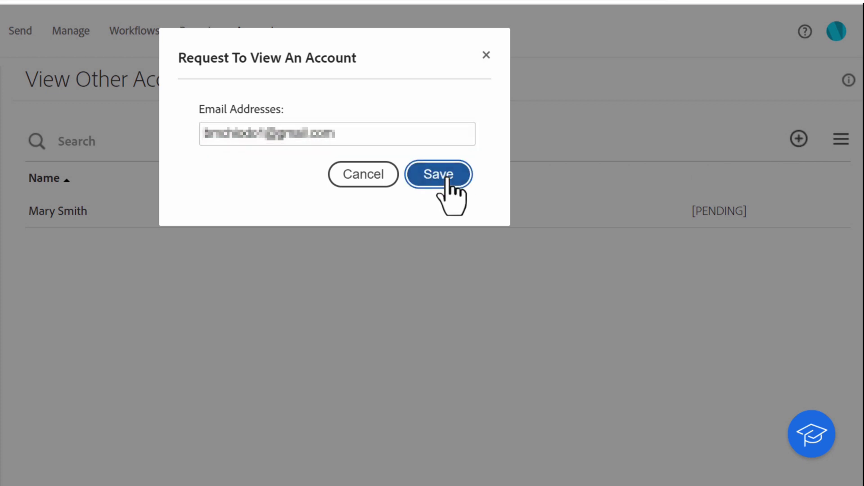
click(448, 178)
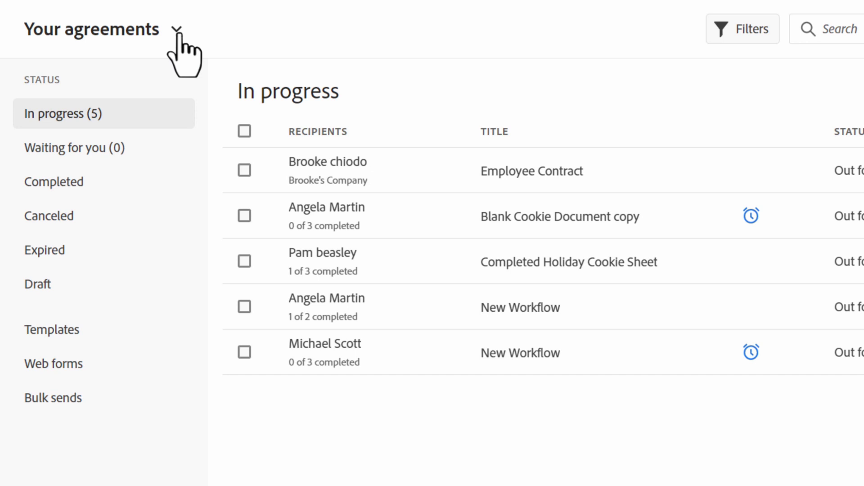
Step: Browse one shared user's agreements, then all shared agreements together
click(177, 30)
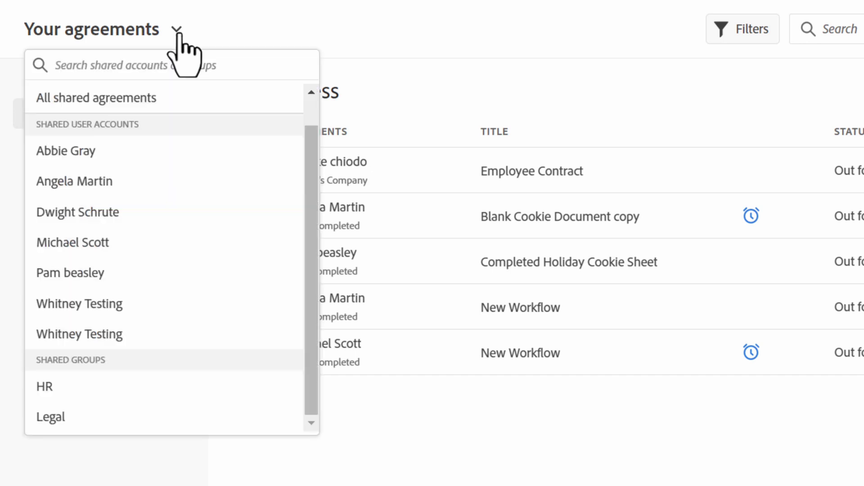
click(136, 245)
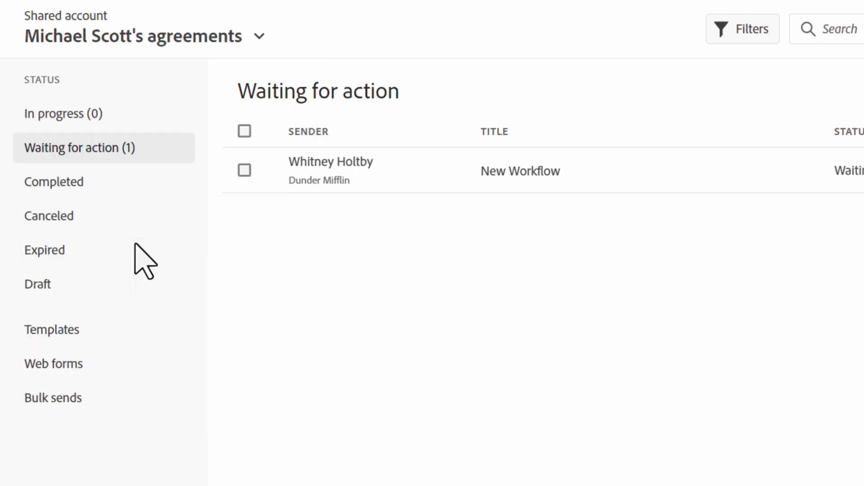
click(261, 38)
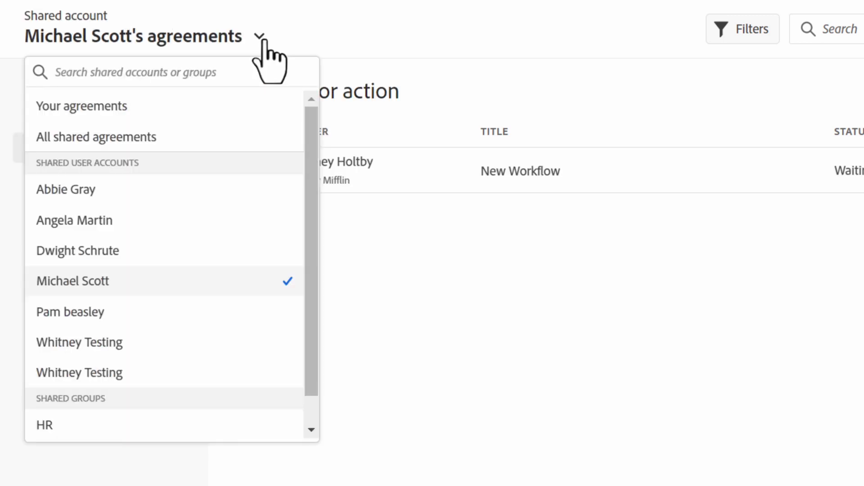
click(233, 142)
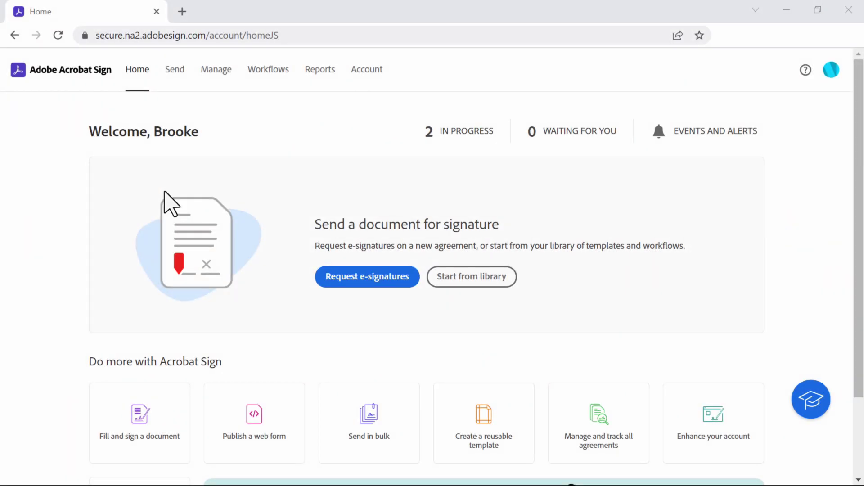
Step: Open Security Settings under Account Settings to review the Account Sharing options
click(368, 73)
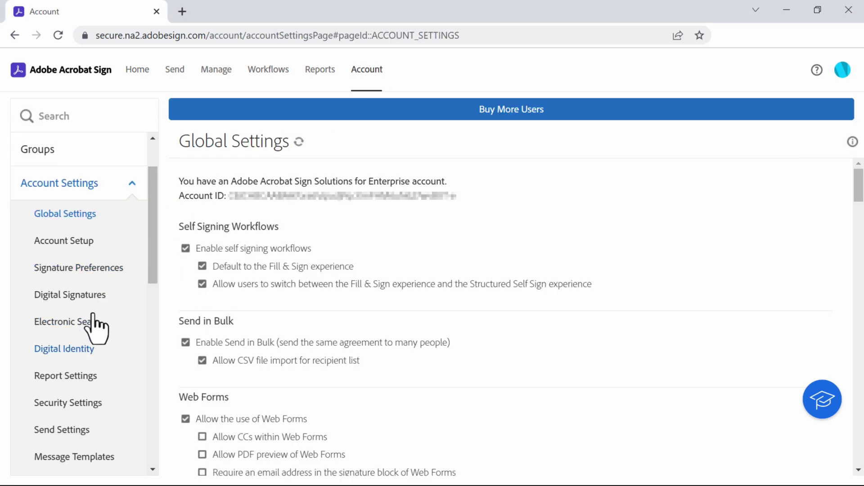
click(85, 403)
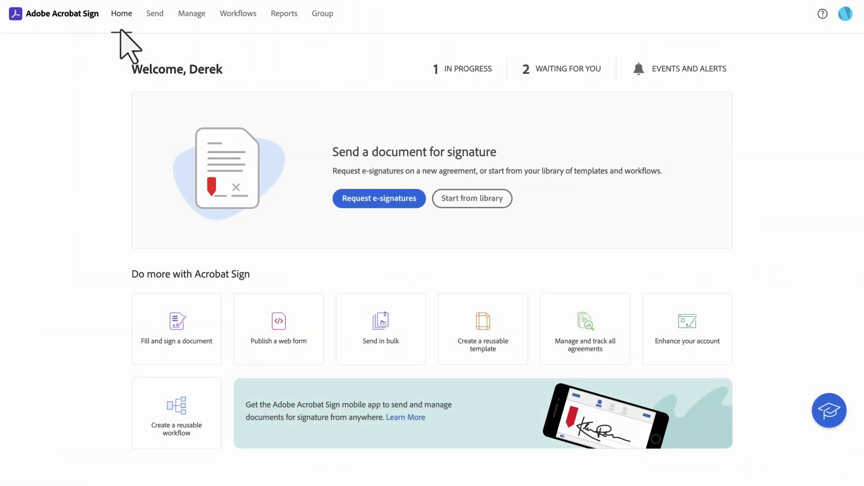
Step: Share this group's user accounts with the HR group with Sending allowed, and save
click(316, 27)
click(63, 380)
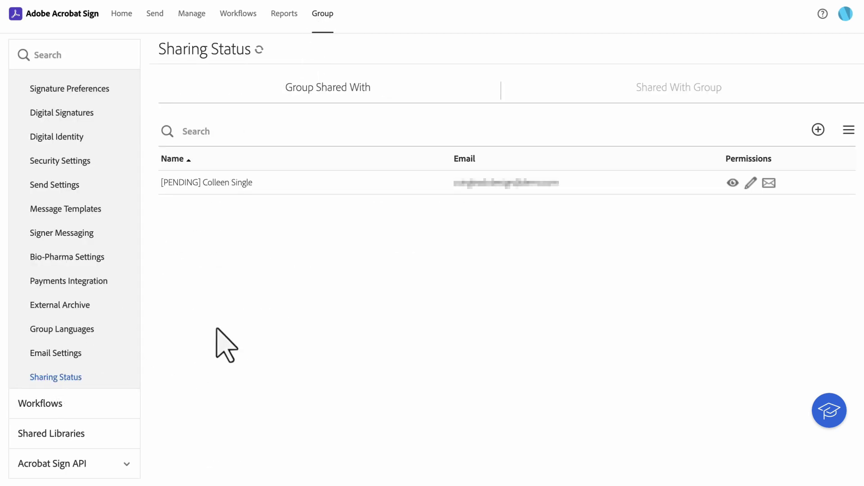
click(818, 129)
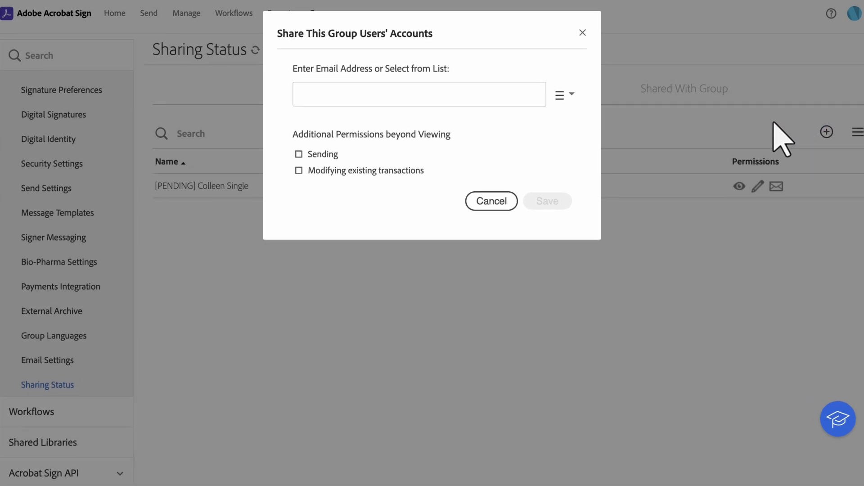
click(566, 93)
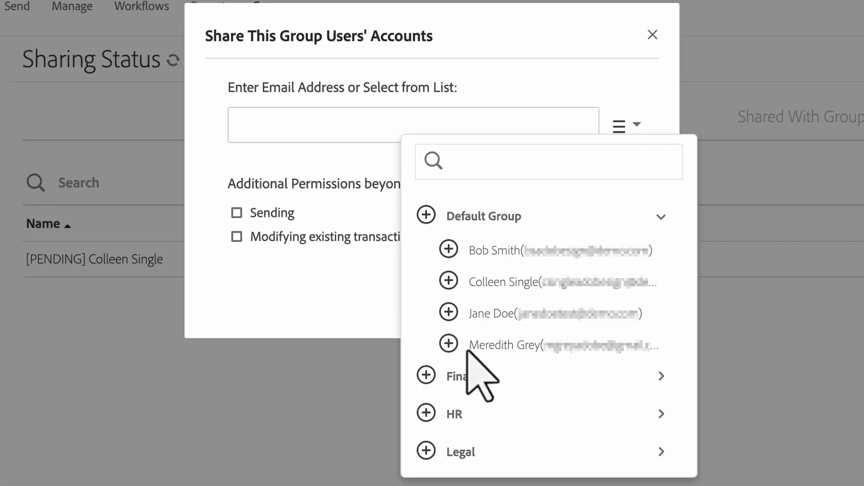
click(426, 413)
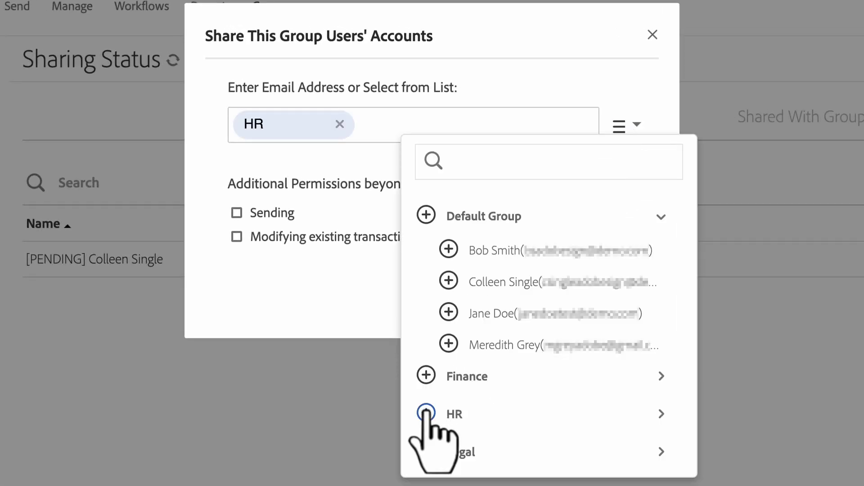
click(335, 308)
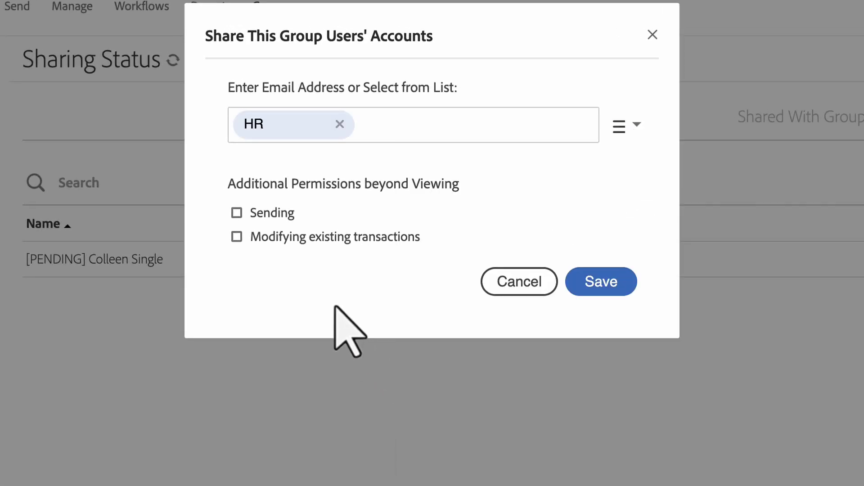
click(237, 212)
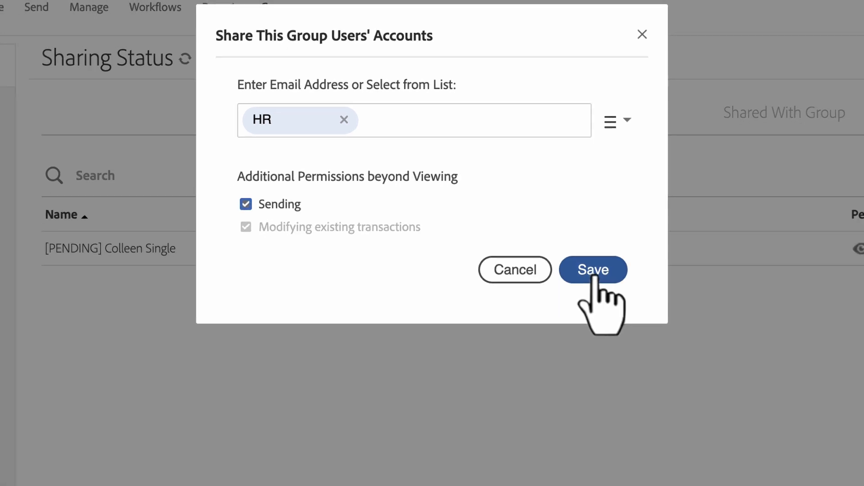
click(601, 282)
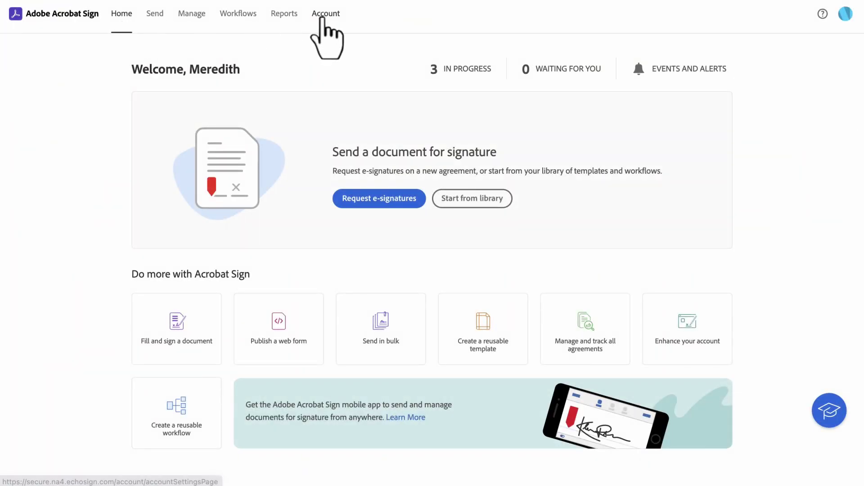
Step: Select the Legal group, then untick Sending under internal Account Sharing Permissions in Security Settings
click(325, 15)
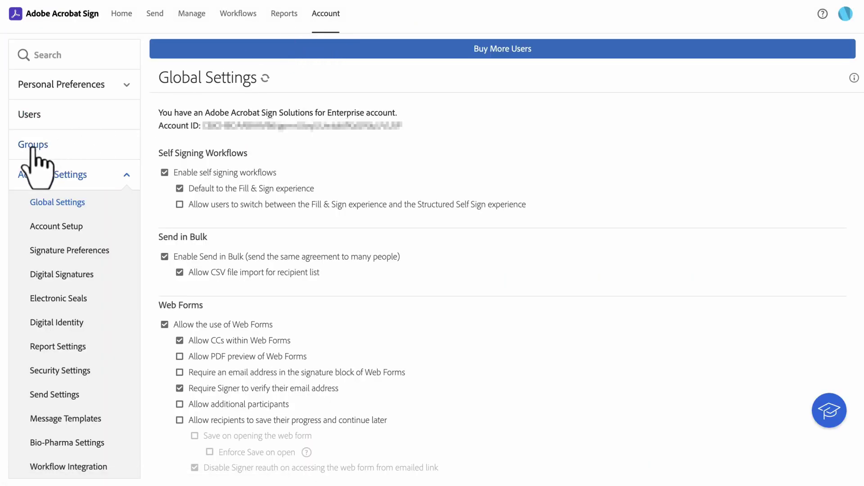
click(33, 148)
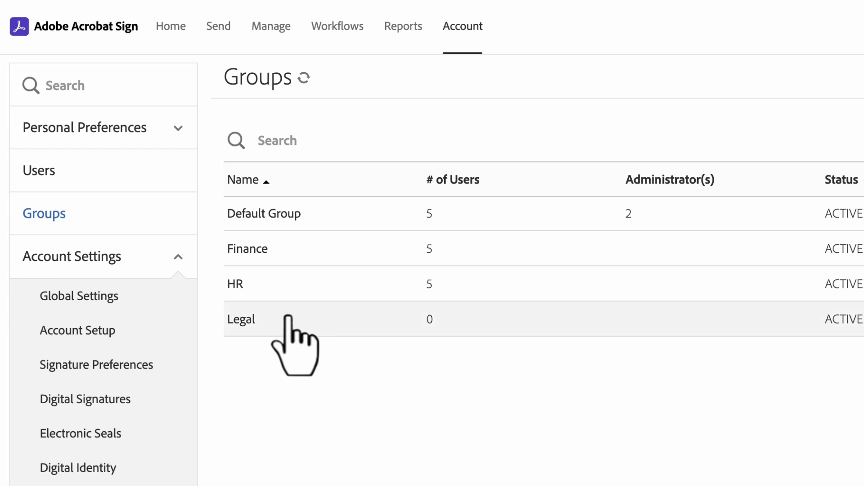
click(288, 316)
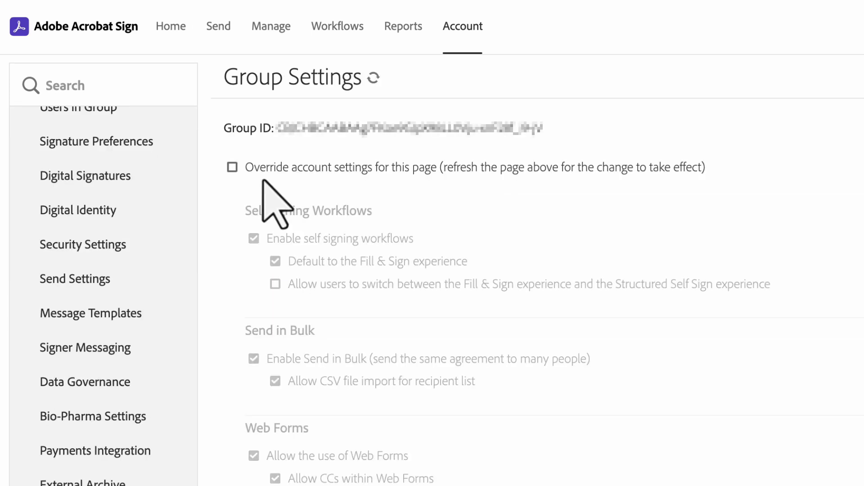
click(54, 406)
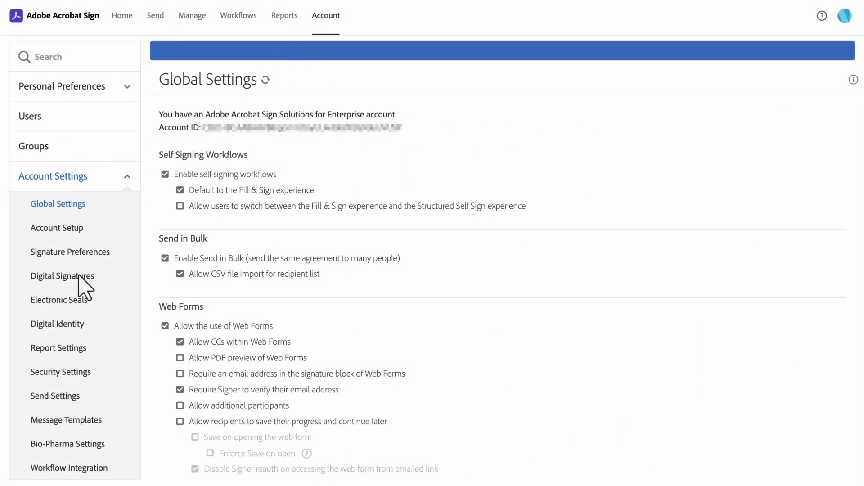
click(62, 374)
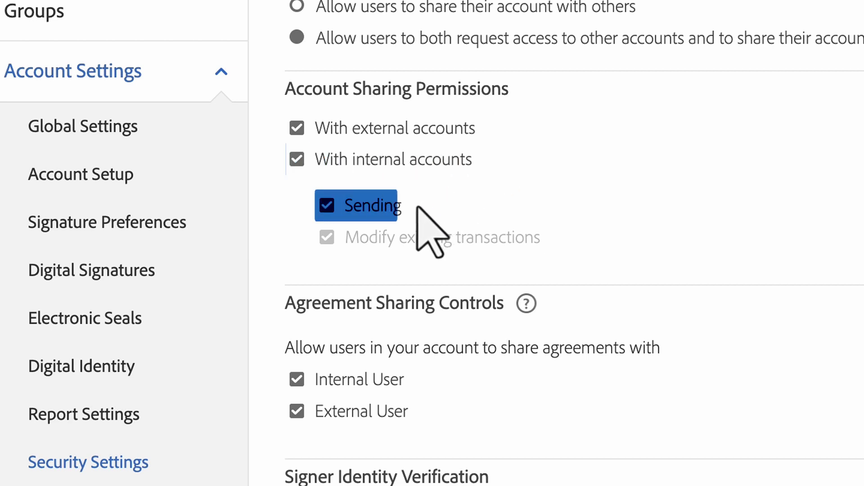
click(328, 206)
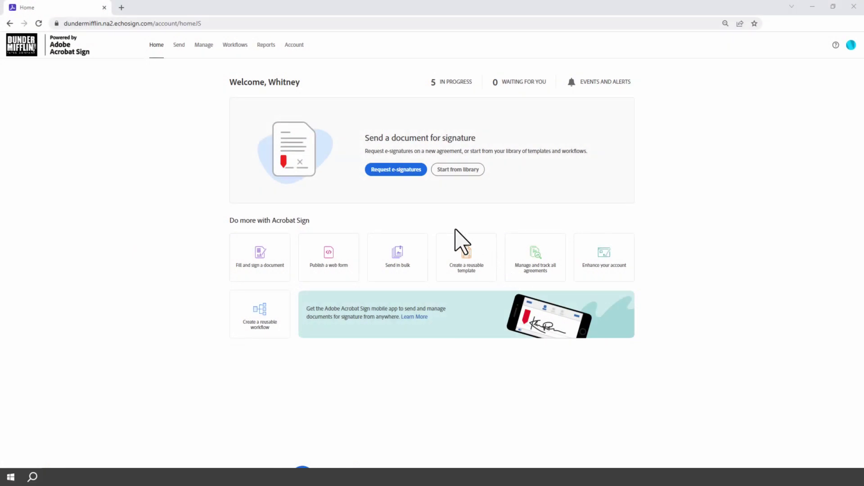
Step: Load the shared colleague's agreements and list all actions for their agreement awaiting approval
click(204, 44)
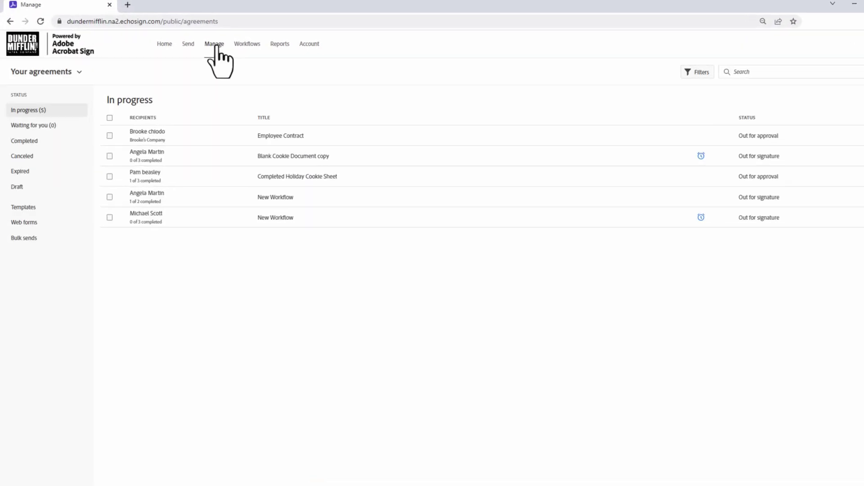
click(79, 73)
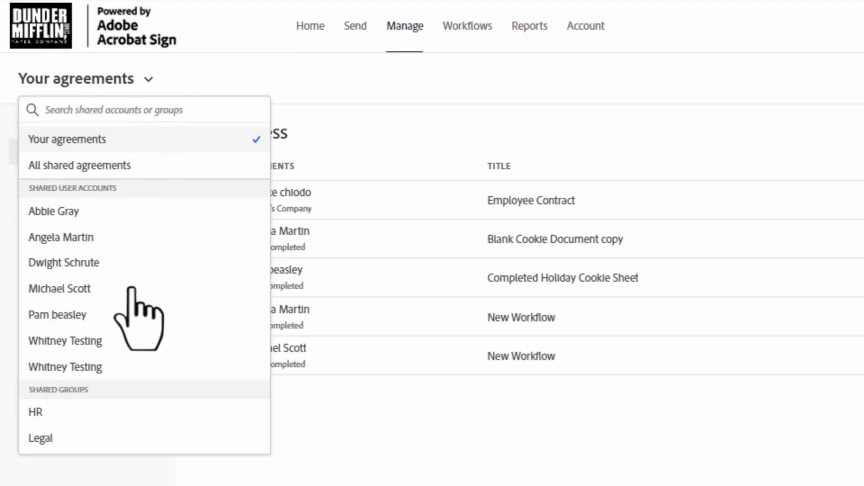
click(131, 290)
click(199, 140)
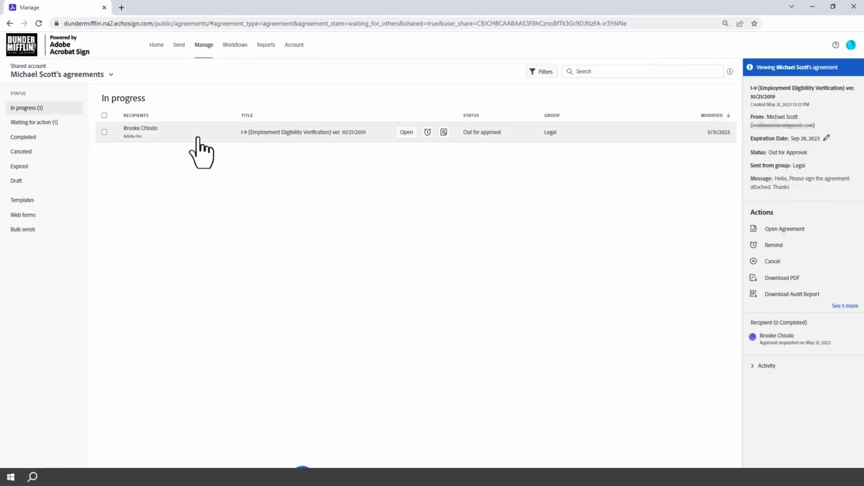
click(846, 307)
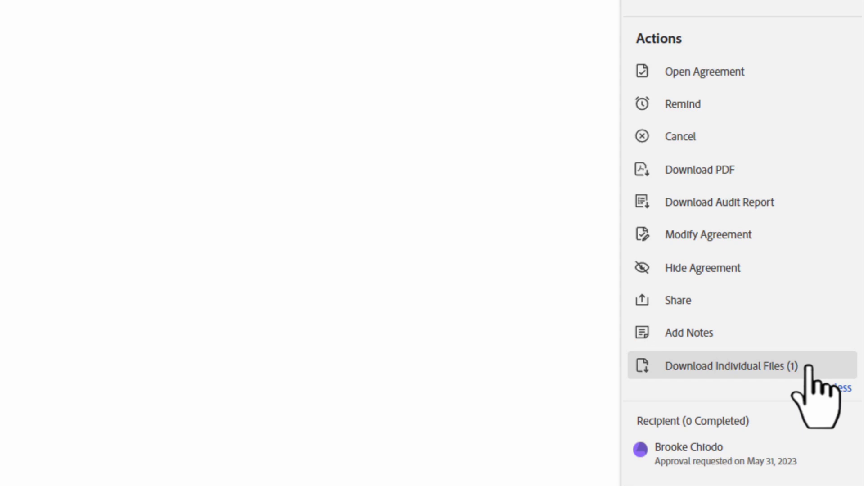
Step: Switch Account to the shared colleague to show their Waiting for action list
click(838, 26)
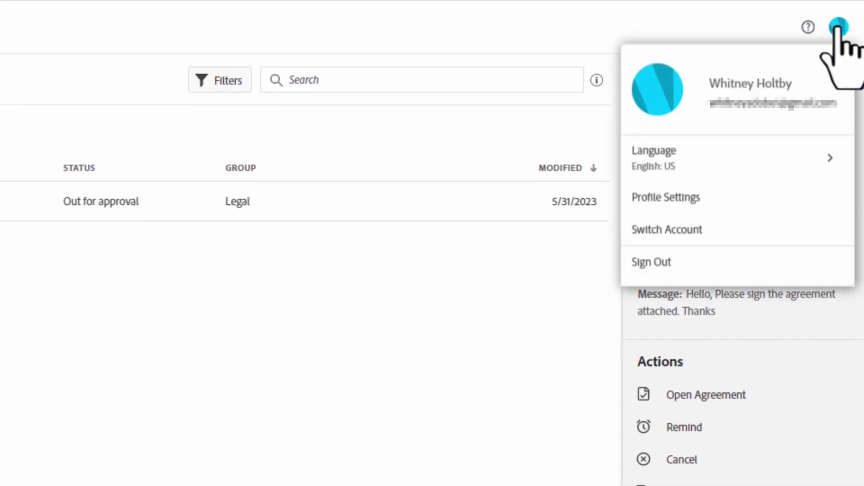
click(761, 230)
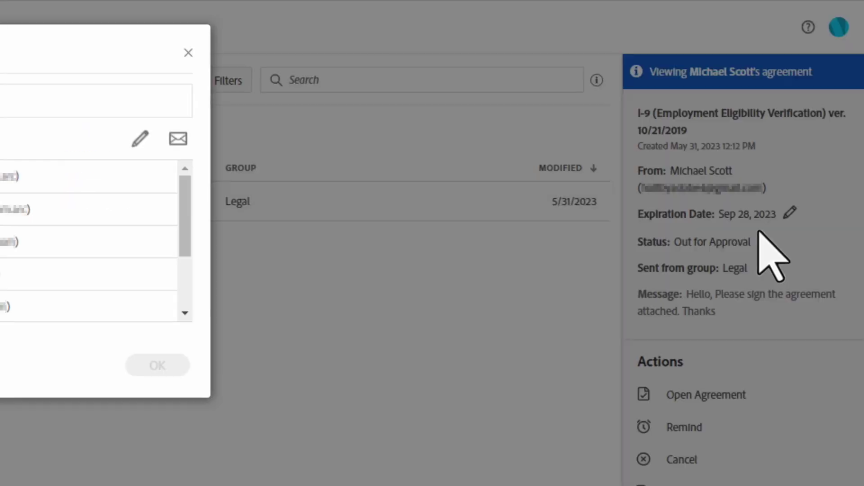
scroll(503, 216, down, 2)
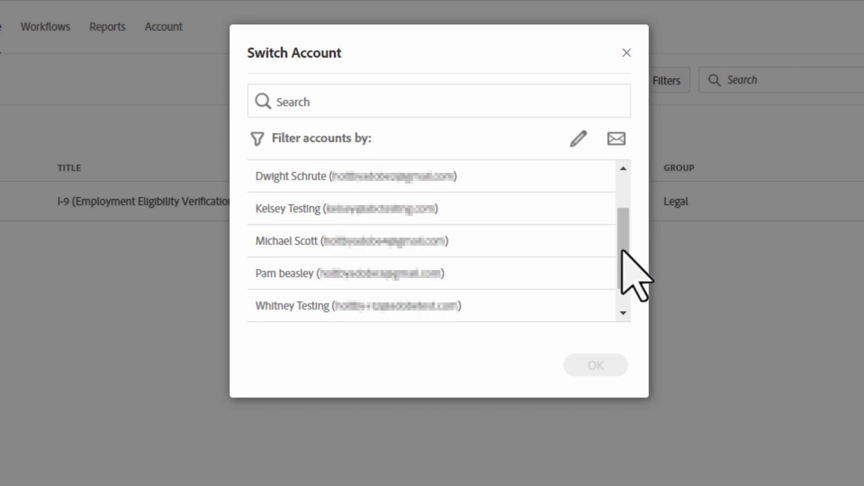
click(406, 241)
click(608, 363)
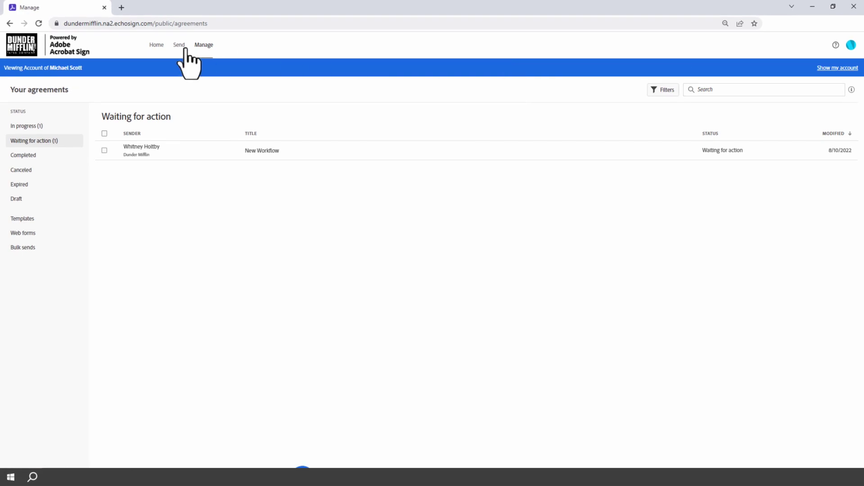
Step: Send the I-9 (Employment Eligibility Verification) agreement without previewing or adding signature fields
click(178, 45)
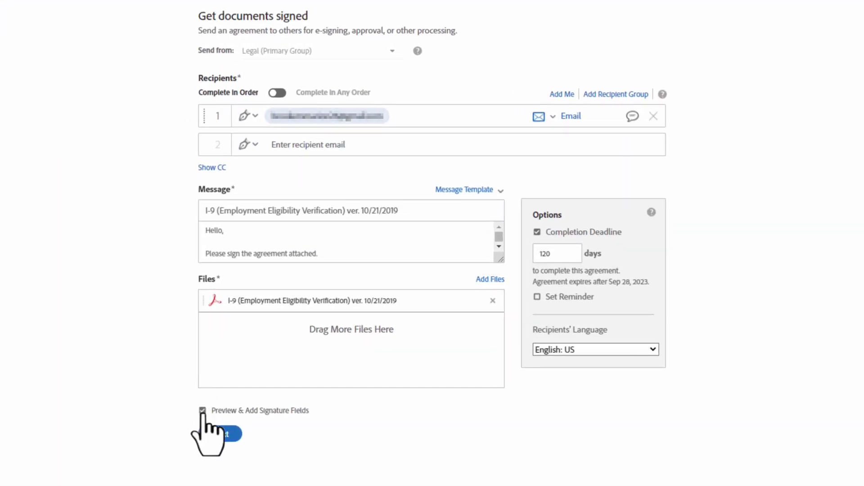
click(202, 410)
click(221, 435)
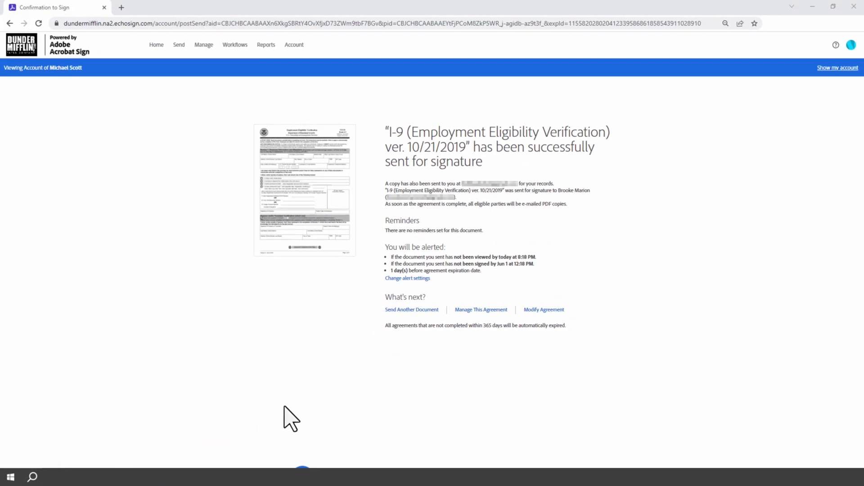
Step: Open the newly sent agreement in Manage and view its Activity history
click(204, 45)
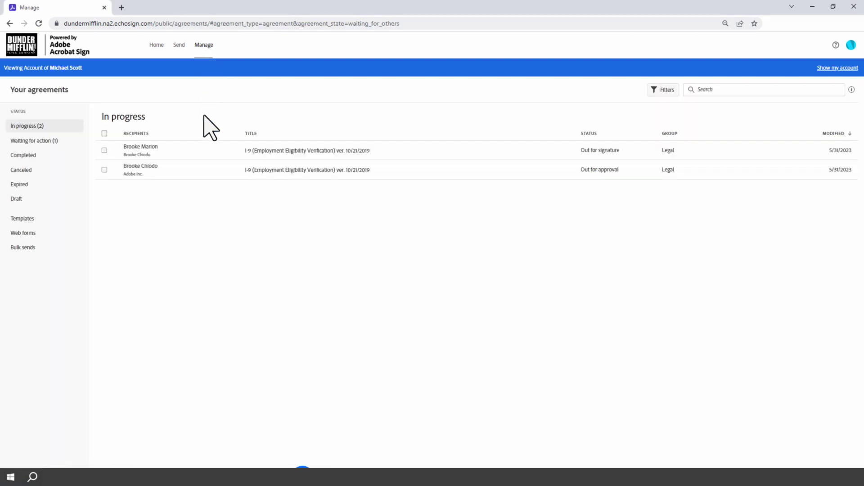
click(205, 152)
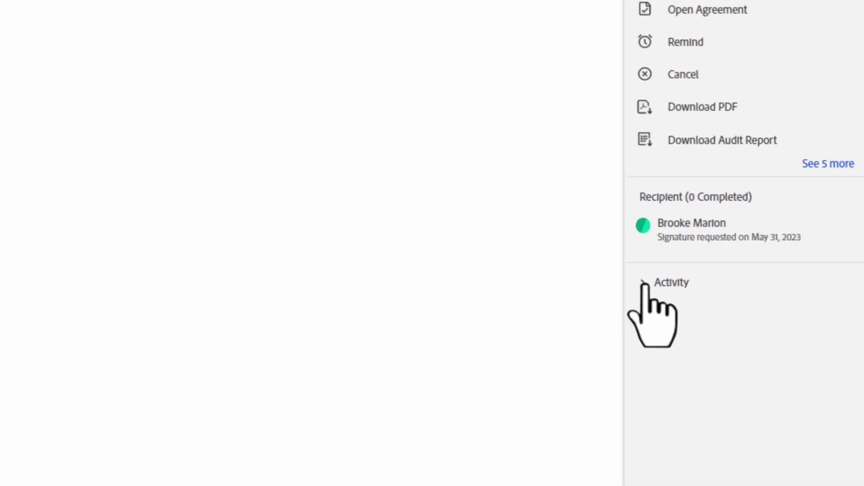
click(721, 338)
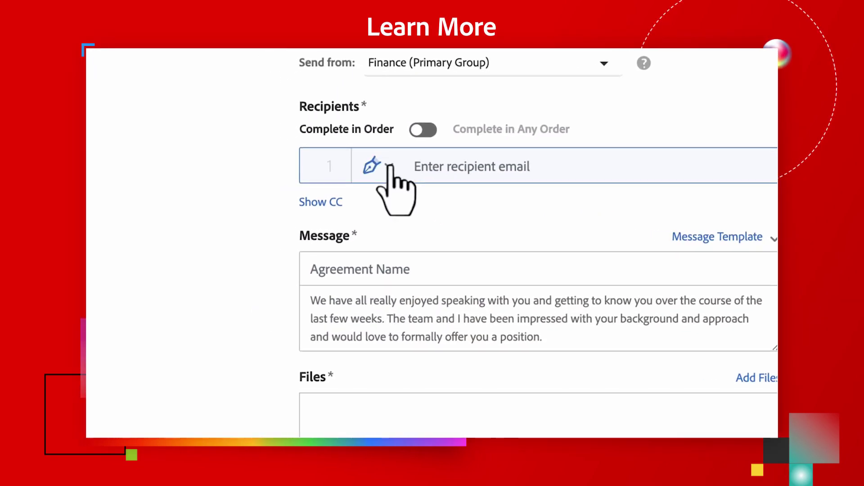
Step: Show the role choices (Signer, Approver, Acceptor, Form Filler, etc.) for the first recipient
click(389, 166)
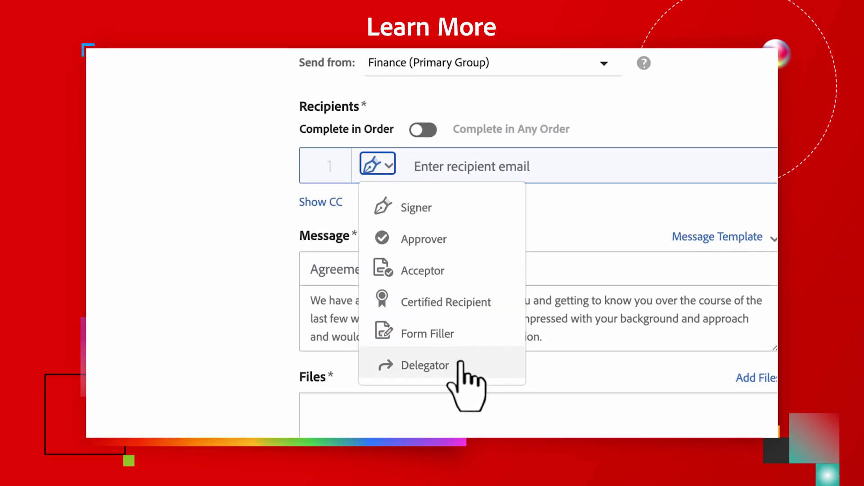